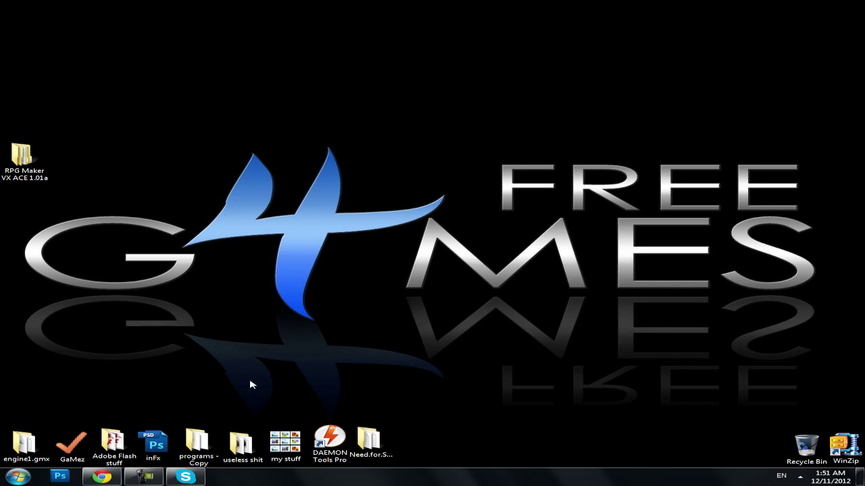
# Clear the browser off the desktop and open the RPG Maker VX ACE 1.01a folder.
pyautogui.moveTo(102, 477)
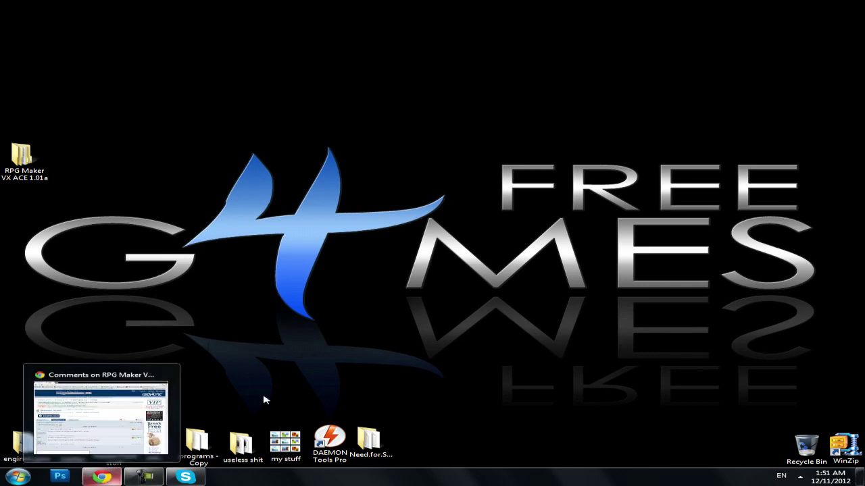
pyautogui.click(108, 479)
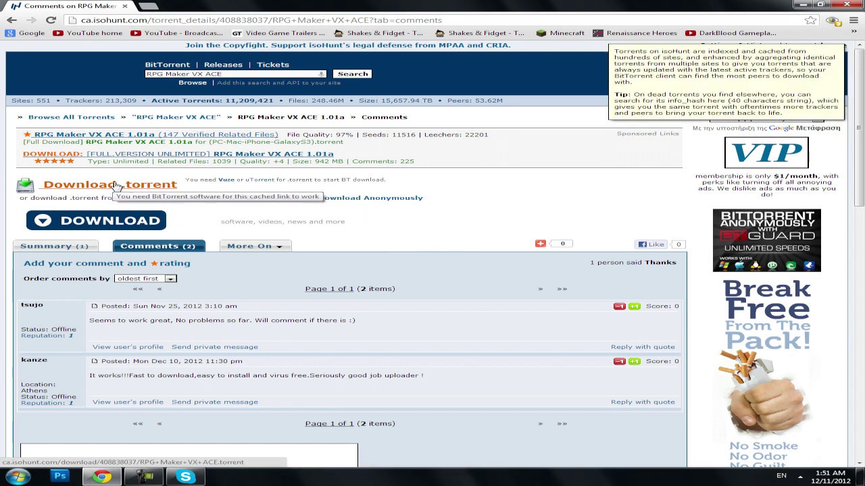
pyautogui.click(102, 482)
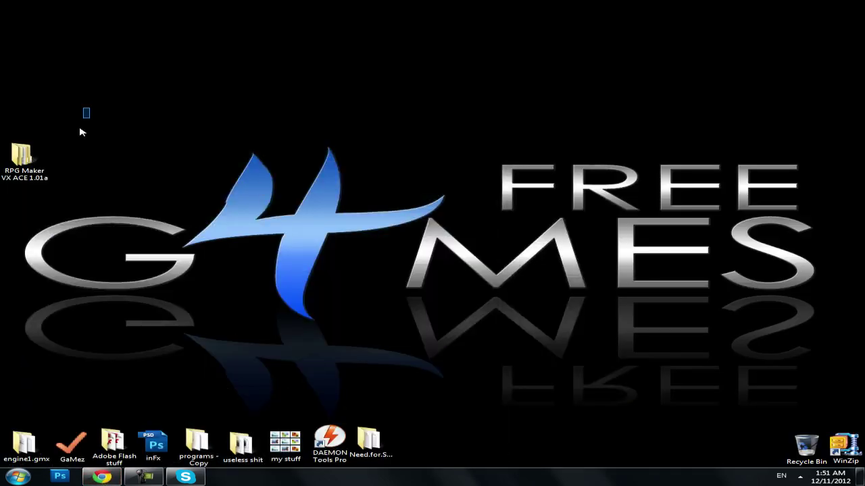
pyautogui.moveTo(23, 156); pyautogui.dragTo(58, 101)
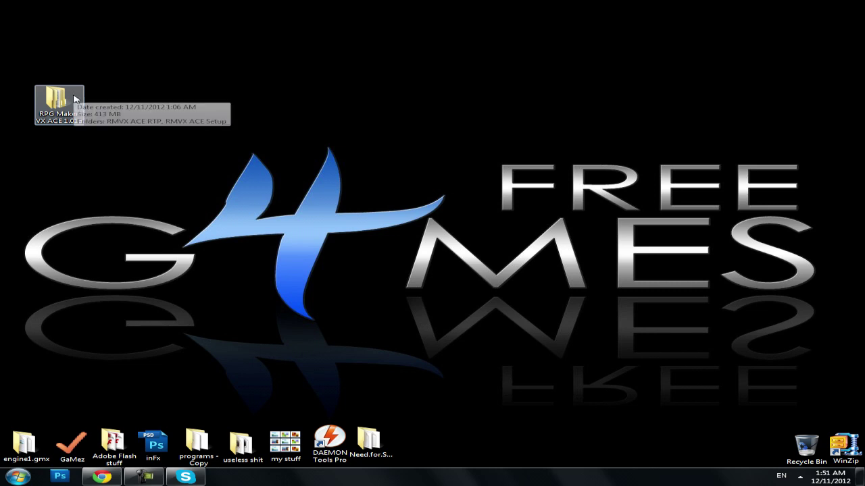
pyautogui.click(181, 129)
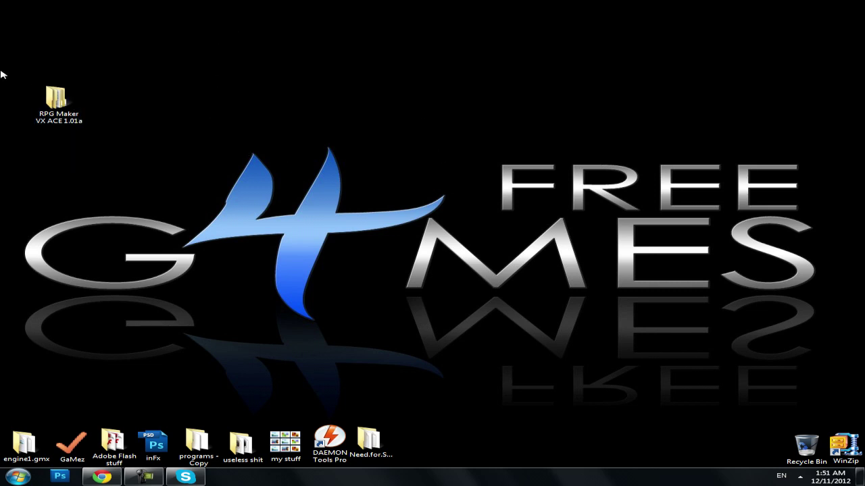
pyautogui.click(65, 118)
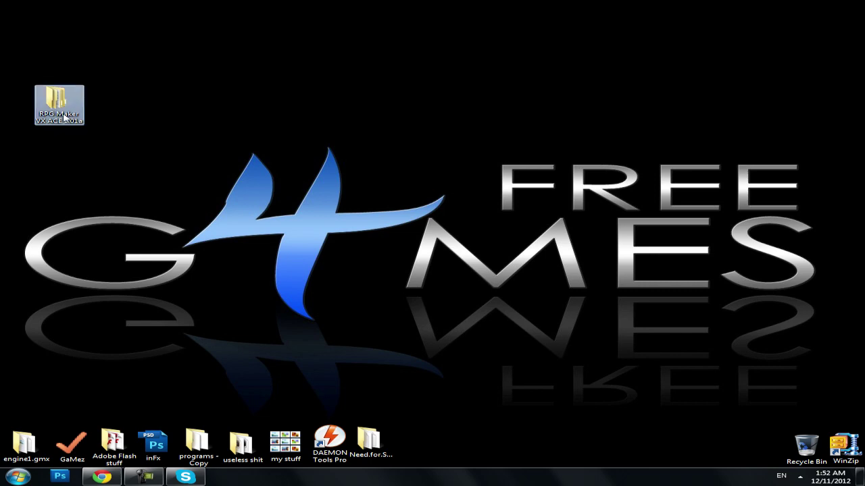
pyautogui.doubleClick(65, 118)
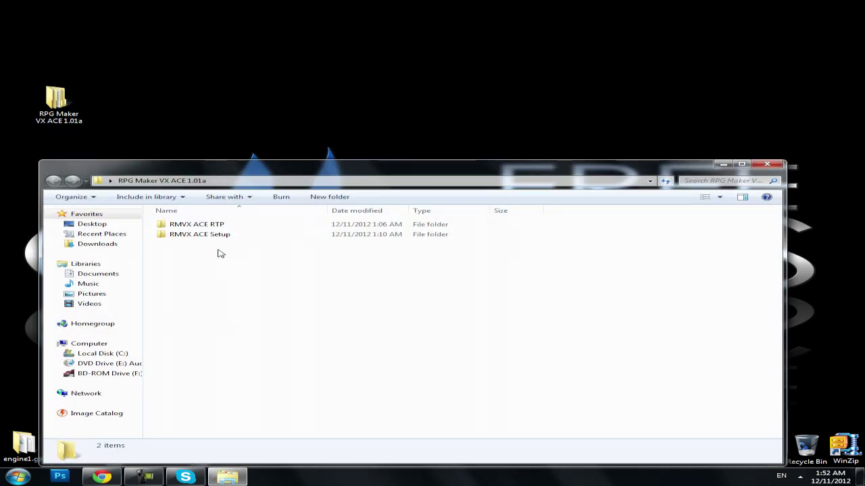
# Select both subfolders and create a new desktop folder named 'RPG maker'.
pyautogui.moveTo(218, 253); pyautogui.dragTo(224, 146)
pyautogui.rightClick(214, 131)
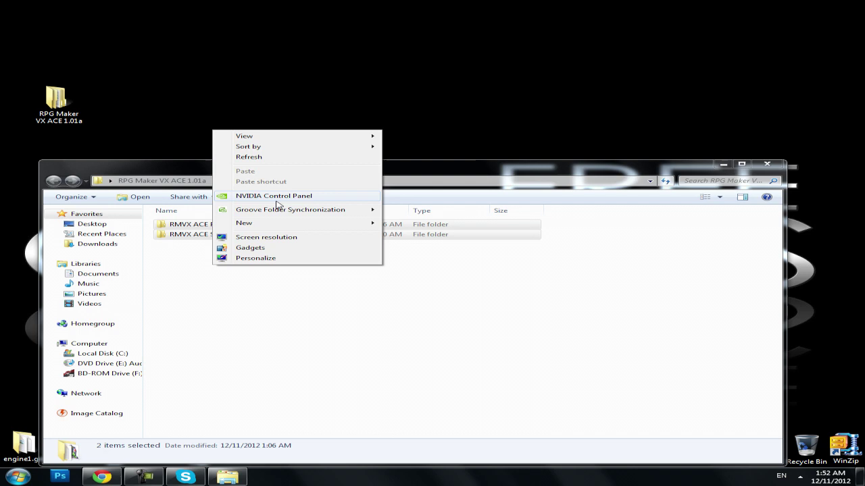
pyautogui.moveTo(274, 224)
pyautogui.click(418, 223)
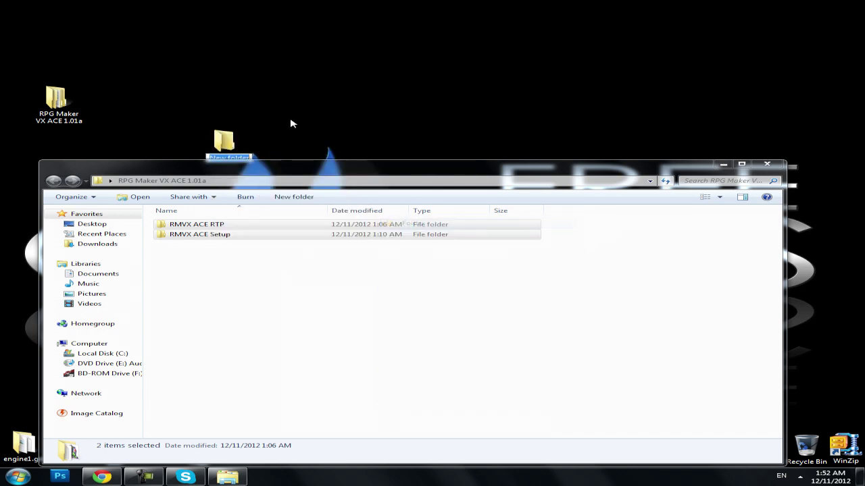
pyautogui.write('RPG')
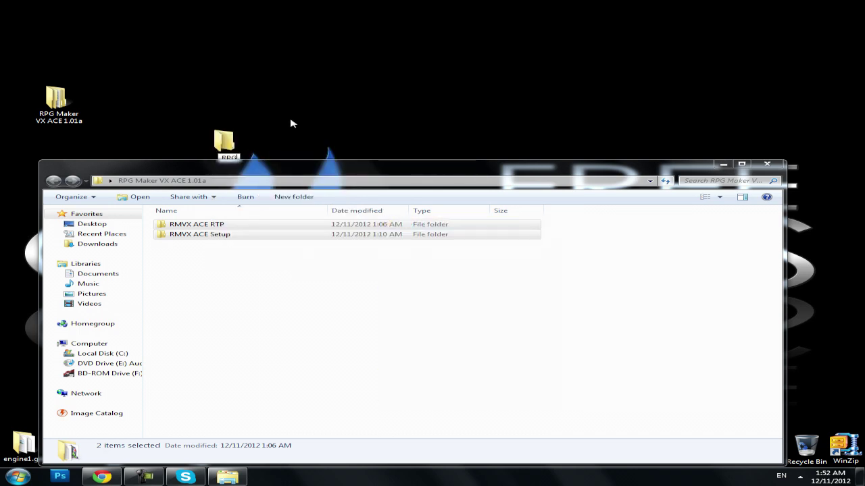
pyautogui.write(' maker')
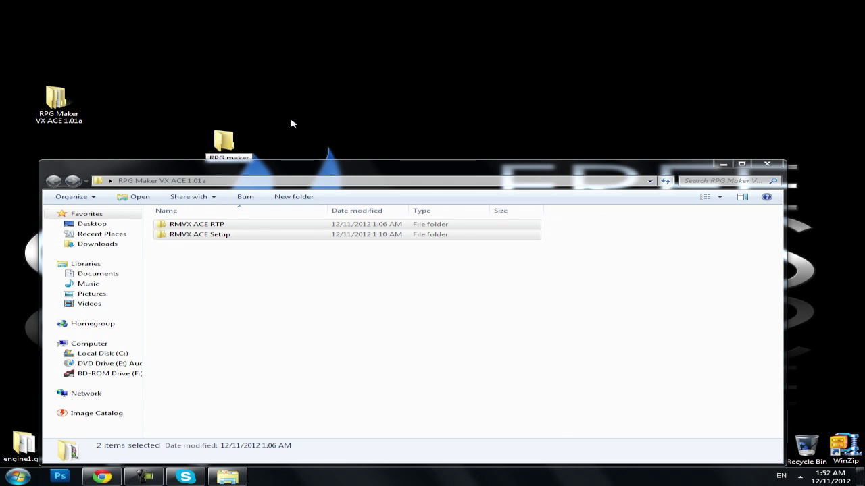
pyautogui.press('Return')
# Move the RMVX ACE RTP and RMVX ACE Setup folders into 'RPG maker' and close the emptied window.
pyautogui.moveTo(277, 171); pyautogui.dragTo(308, 201)
pyautogui.moveTo(195, 263); pyautogui.dragTo(231, 155)
pyautogui.click(798, 193)
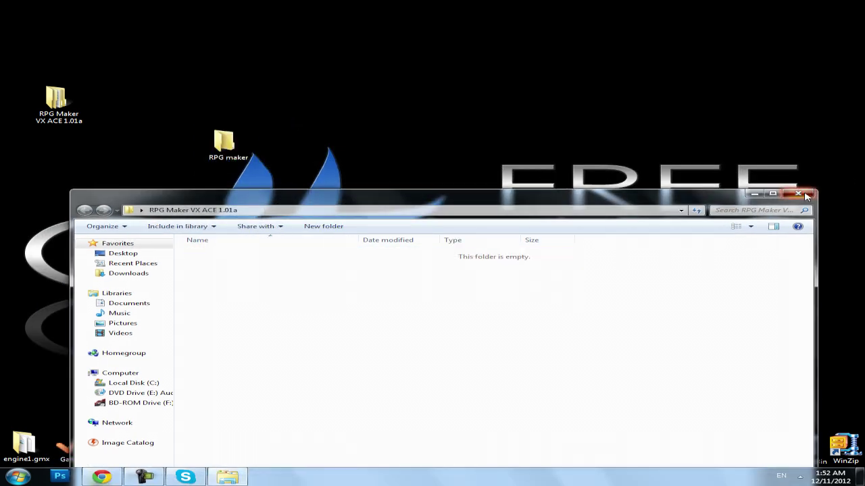
# Run RPG Maker VX Ace 1.01a from RPG maker > RMVX ACE Setup and bring its wizard forward.
pyautogui.doubleClick(225, 143)
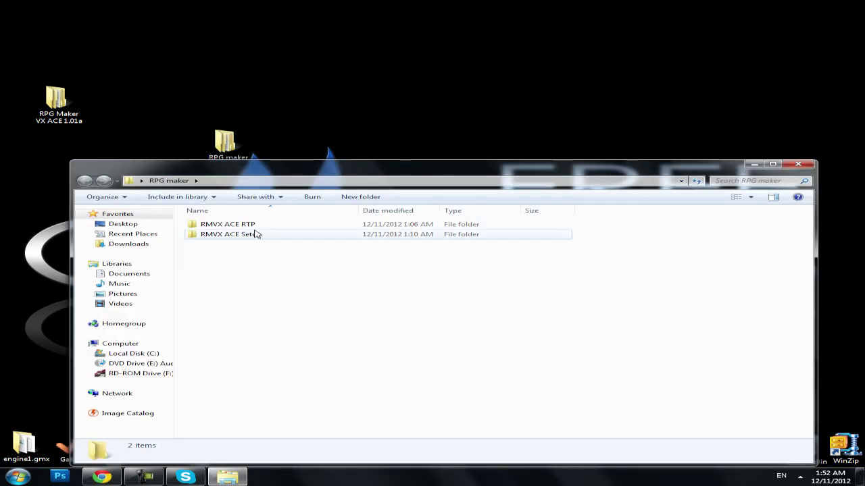
pyautogui.doubleClick(257, 235)
pyautogui.doubleClick(260, 237)
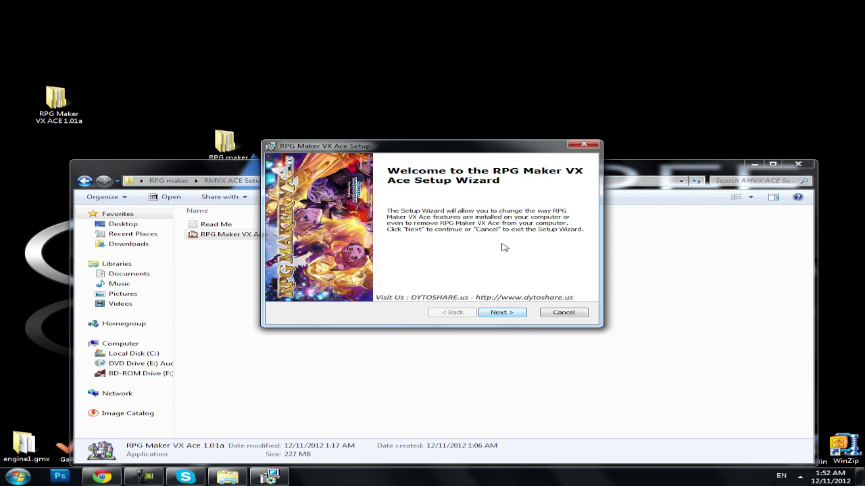
pyautogui.moveTo(376, 150); pyautogui.dragTo(450, 175)
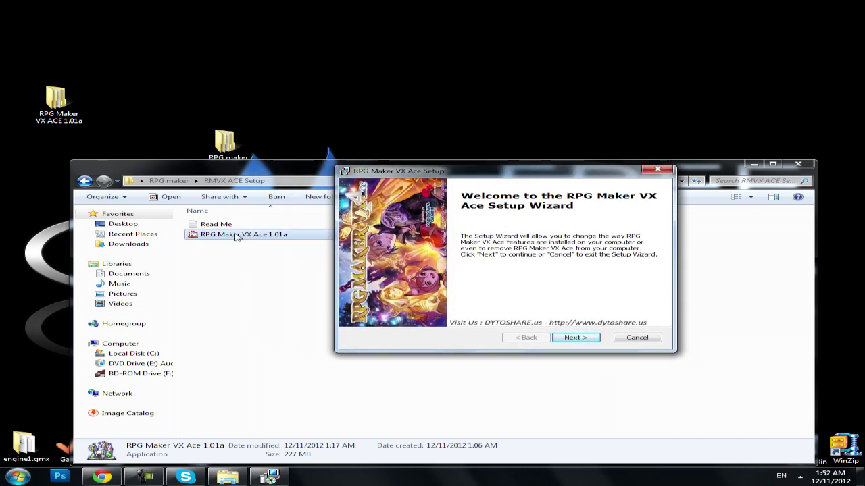
pyautogui.click(86, 182)
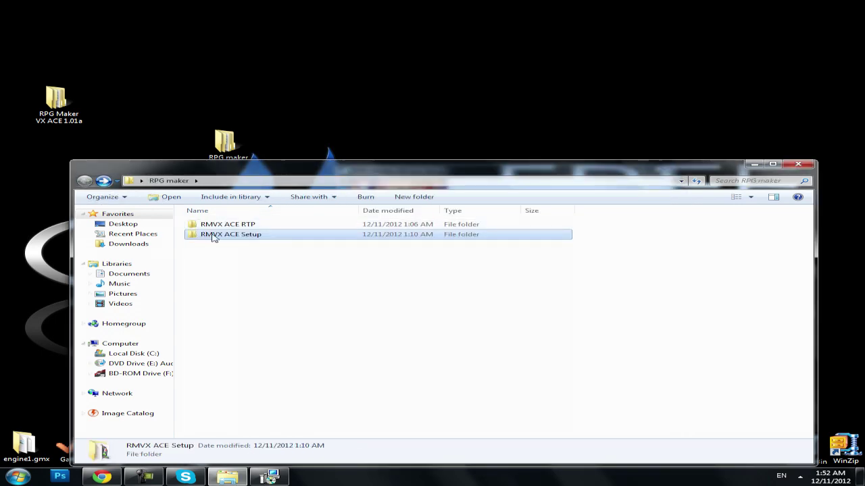
pyautogui.doubleClick(236, 239)
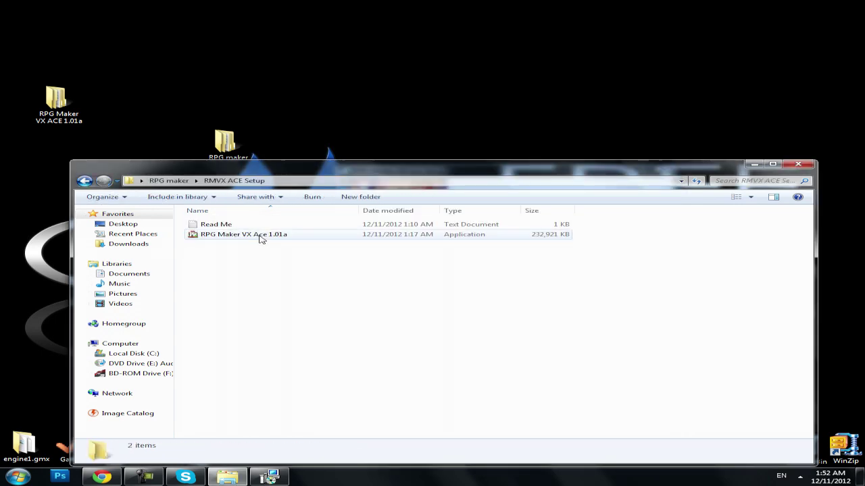
pyautogui.click(260, 239)
pyautogui.click(269, 477)
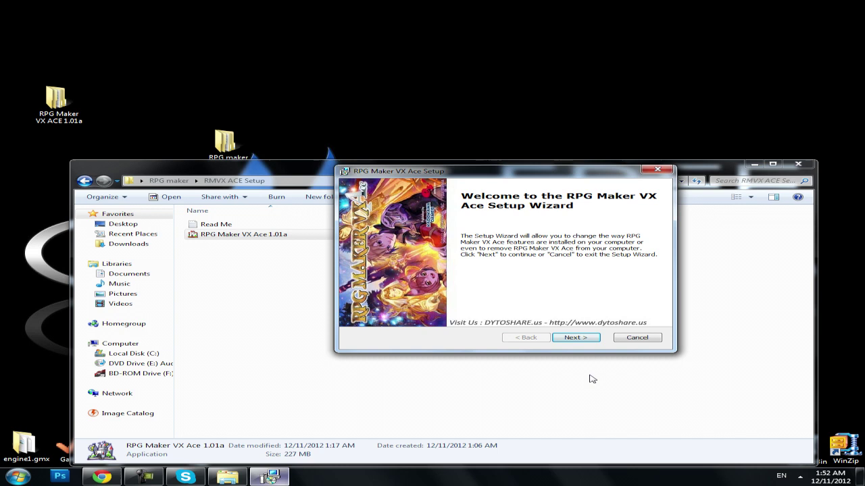
# Remove the existing RPG Maker VX Ace installation, then relaunch the 1.01a setup file.
pyautogui.click(574, 339)
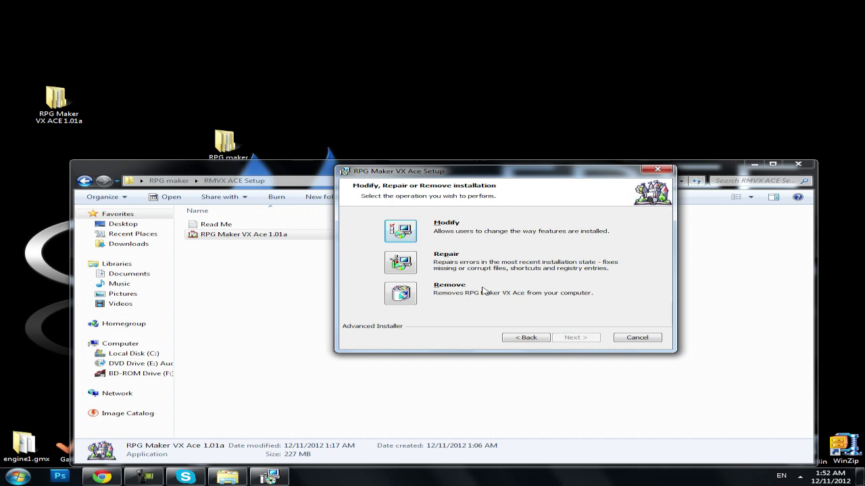
pyautogui.click(412, 293)
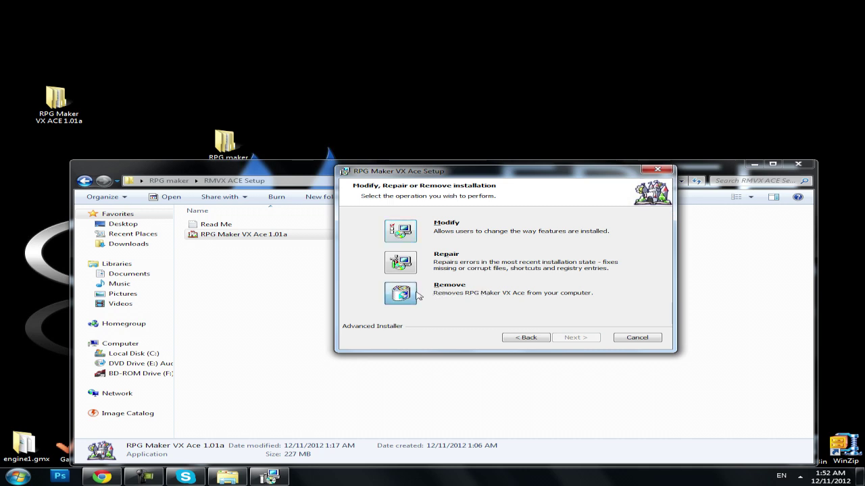
pyautogui.click(568, 342)
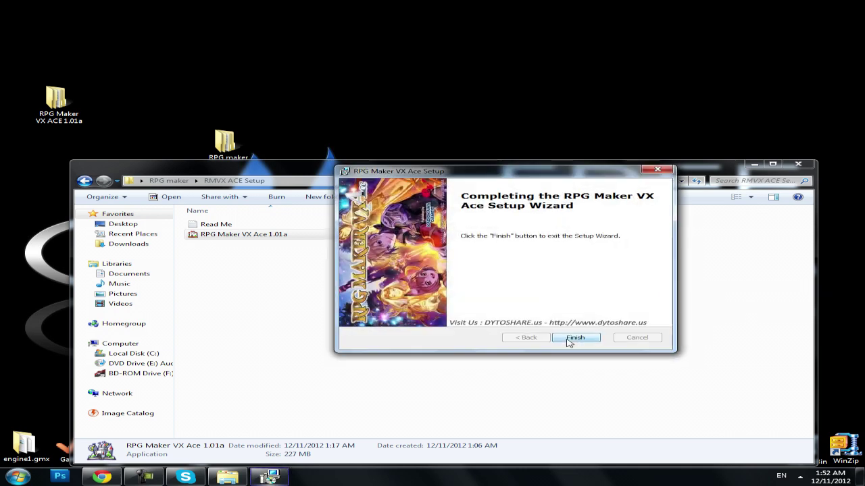
pyautogui.click(573, 341)
pyautogui.doubleClick(225, 238)
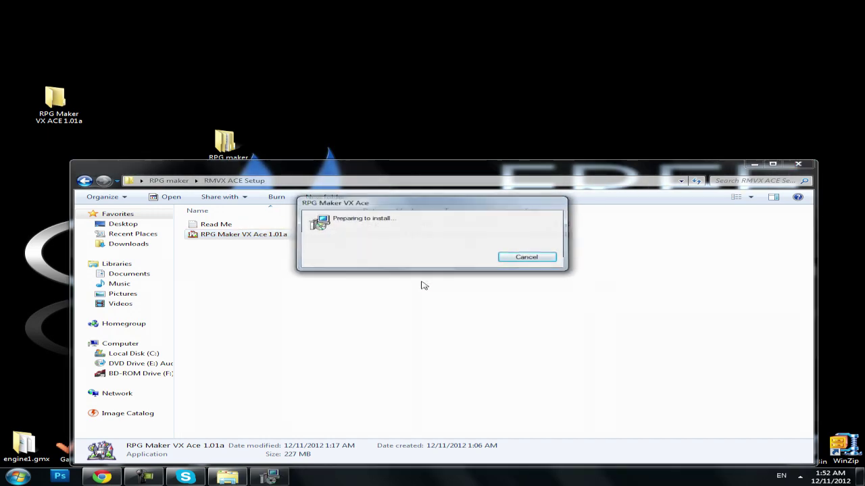
# Install RPG Maker VX Ace, keeping the default Enterbrain RGSS3 folder, then finish the wizard.
pyautogui.click(499, 312)
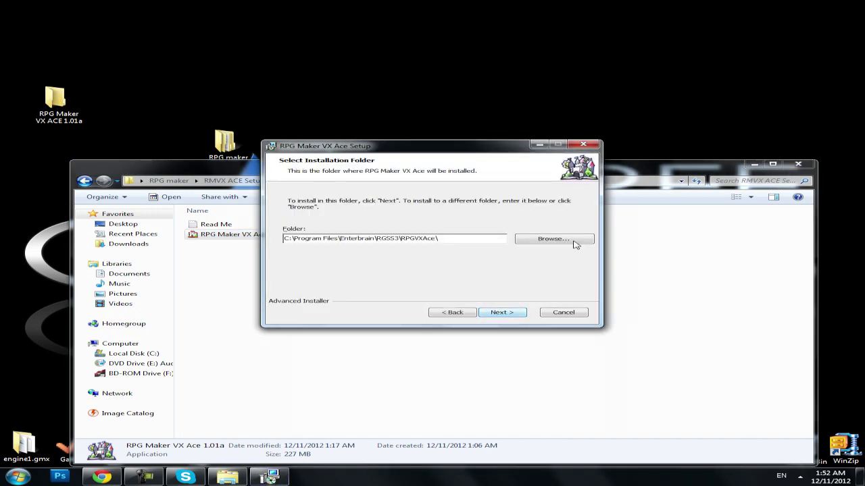
pyautogui.click(508, 315)
pyautogui.click(508, 314)
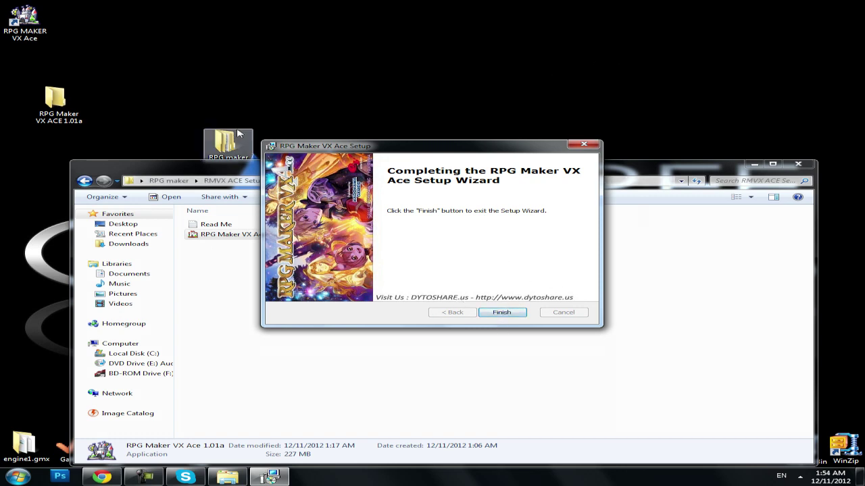
pyautogui.click(502, 313)
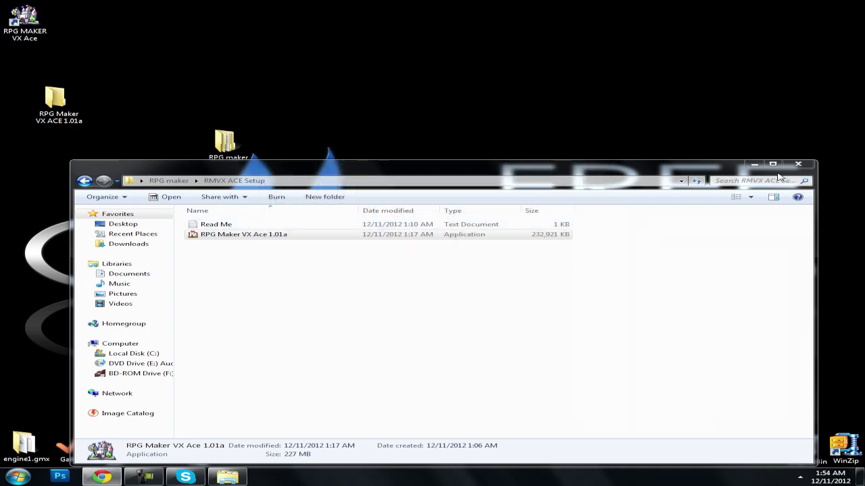
# Close the setup window, drag the RPG MAKER VX Ace shortcut lower, and launch it.
pyautogui.click(797, 165)
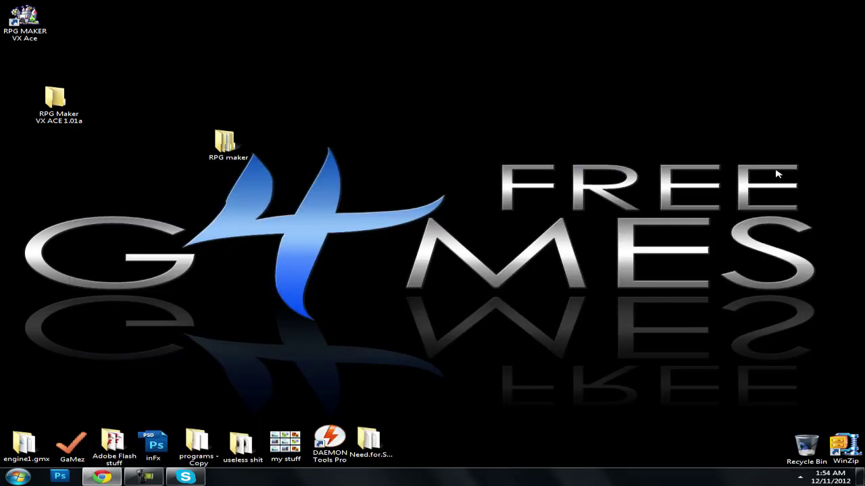
pyautogui.moveTo(24, 20); pyautogui.dragTo(113, 296)
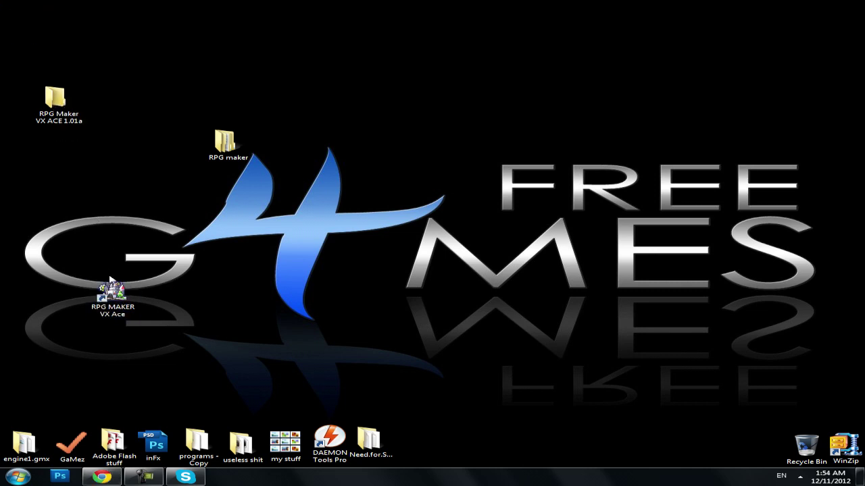
pyautogui.click(103, 300)
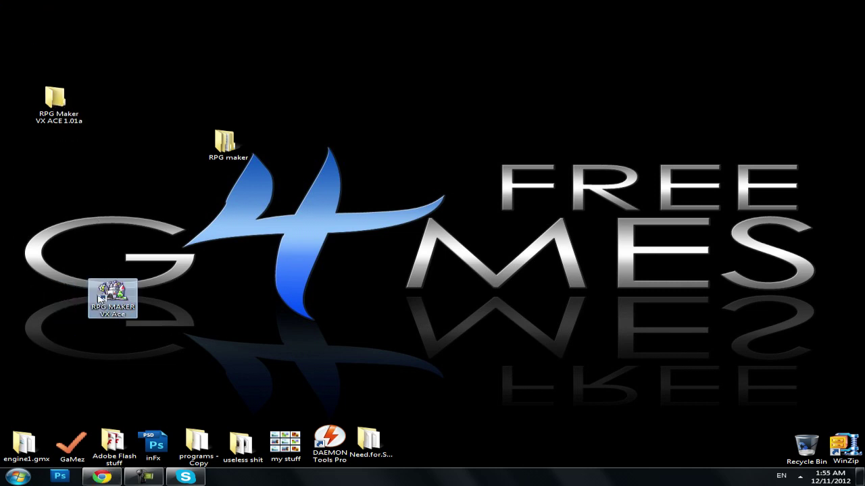
pyautogui.click(115, 349)
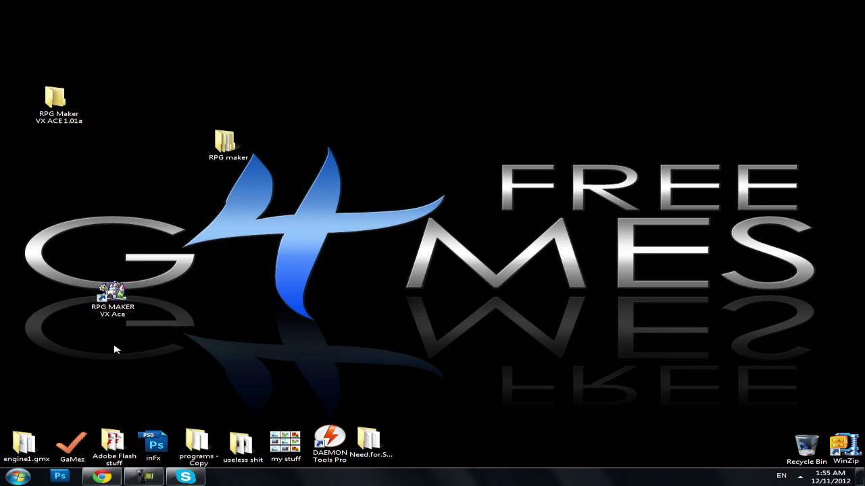
pyautogui.doubleClick(110, 305)
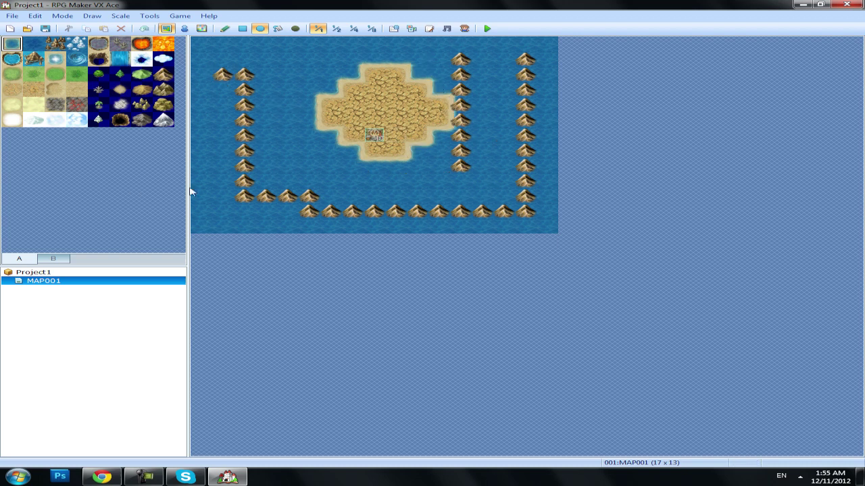
# Paint a large sand area left of the island and a small wasteland patch at its upper-left, then playtest.
pyautogui.moveTo(460, 64); pyautogui.dragTo(461, 170, button='right')
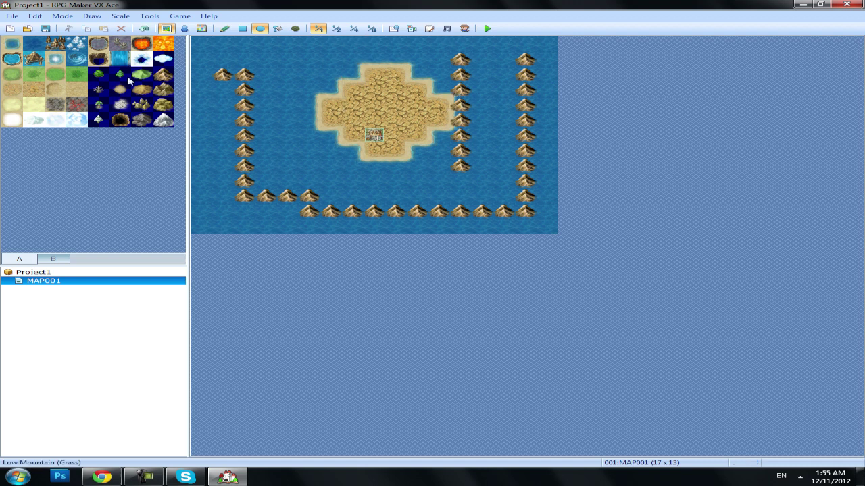
pyautogui.click(55, 89)
pyautogui.moveTo(369, 160)
pyautogui.mouseDown()
pyautogui.moveTo(318, 164)
pyautogui.moveTo(278, 114)
pyautogui.mouseUp()
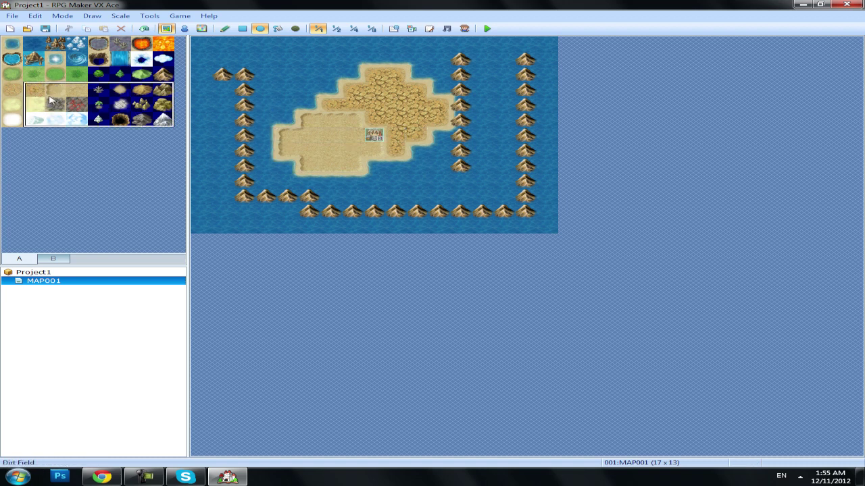
pyautogui.click(11, 90)
pyautogui.moveTo(308, 88); pyautogui.dragTo(283, 68)
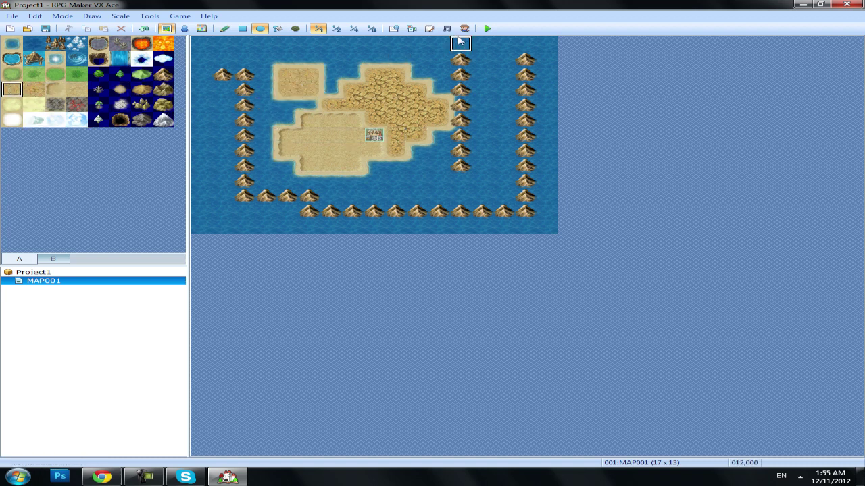
pyautogui.click(486, 28)
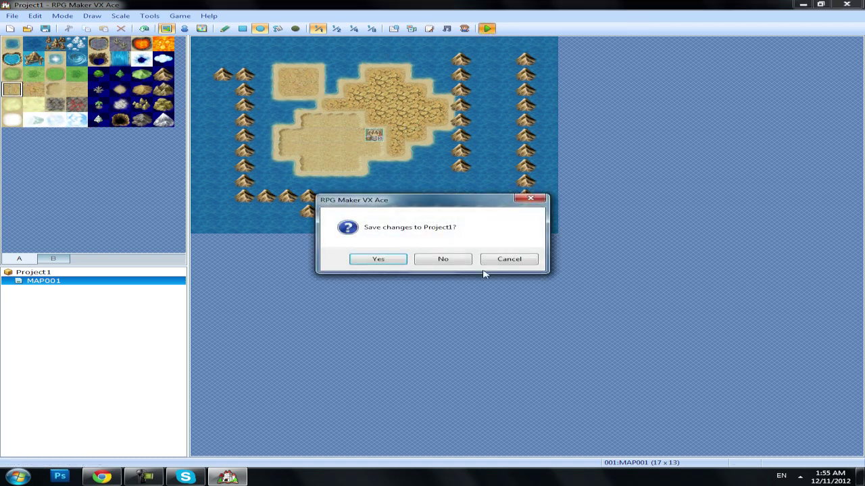
# Save Project1, start a New Game and walk right, up and left, then close the playtest and editor.
pyautogui.click(376, 257)
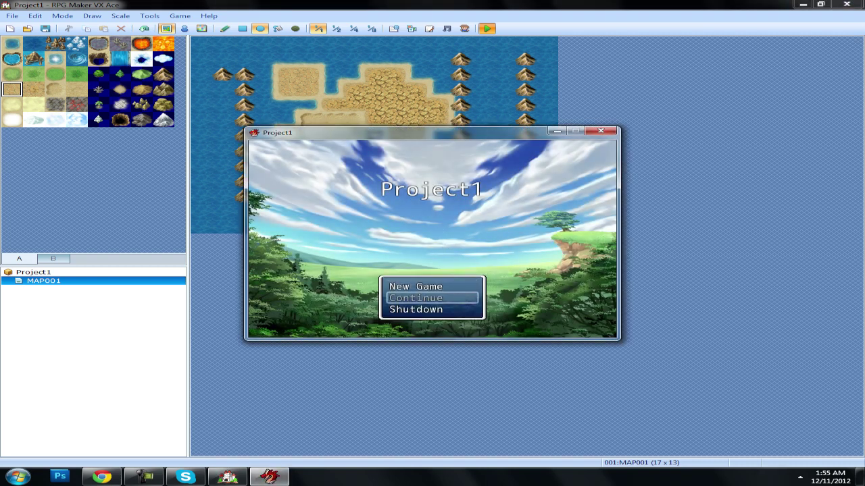
pyautogui.press('Return')
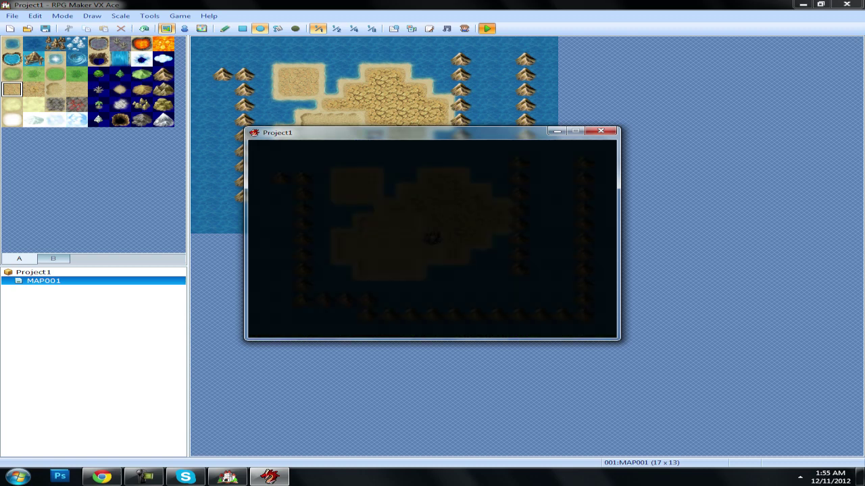
pyautogui.press('Right')
pyautogui.press('Up')
pyautogui.press('Left')
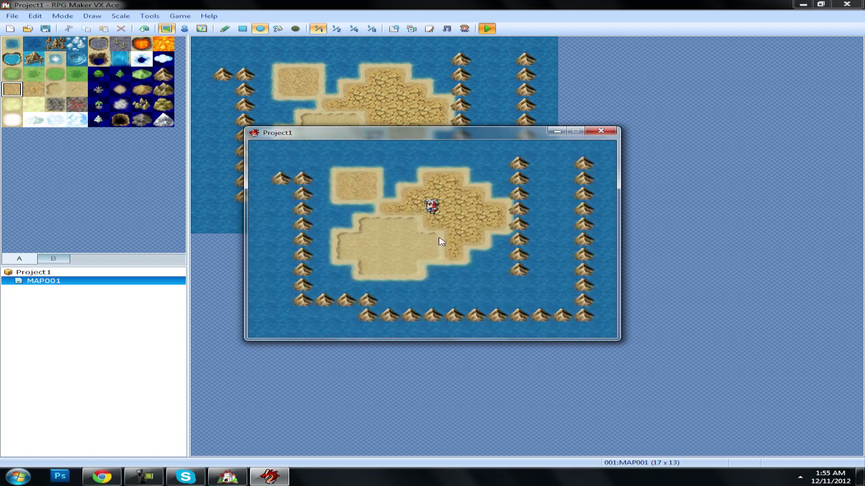
pyautogui.click(601, 133)
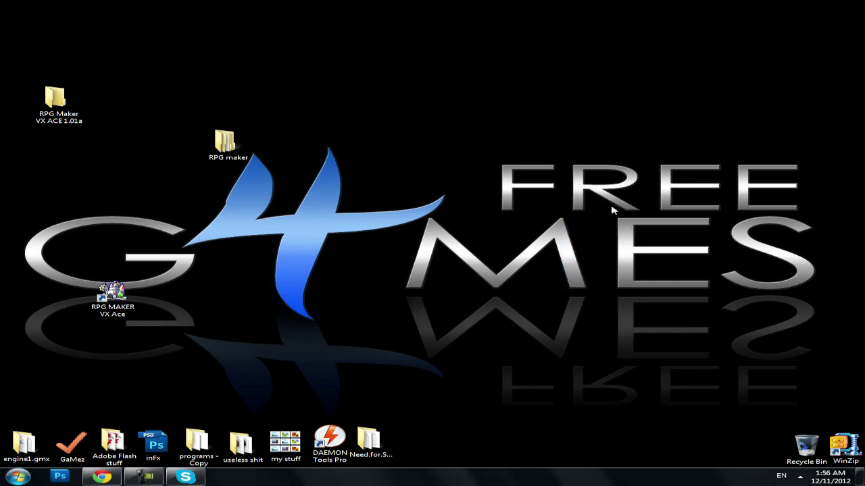
pyautogui.moveTo(612, 206); pyautogui.dragTo(378, 304)
pyautogui.moveTo(385, 216); pyautogui.dragTo(461, 224)
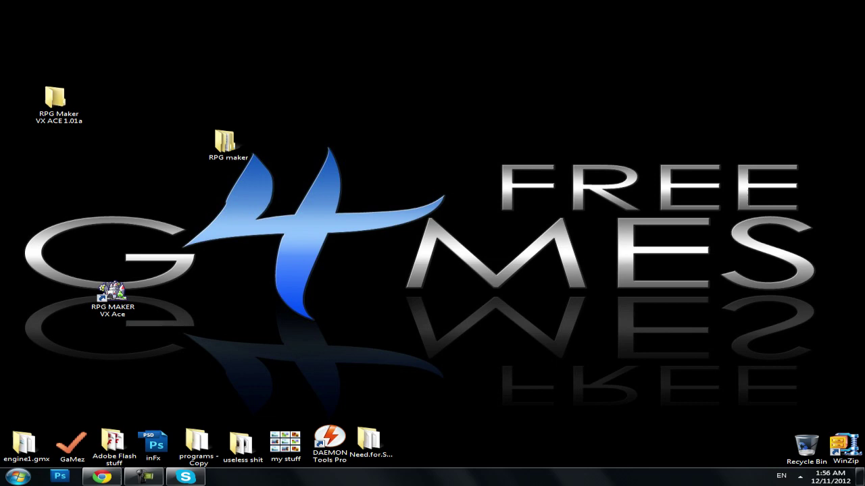